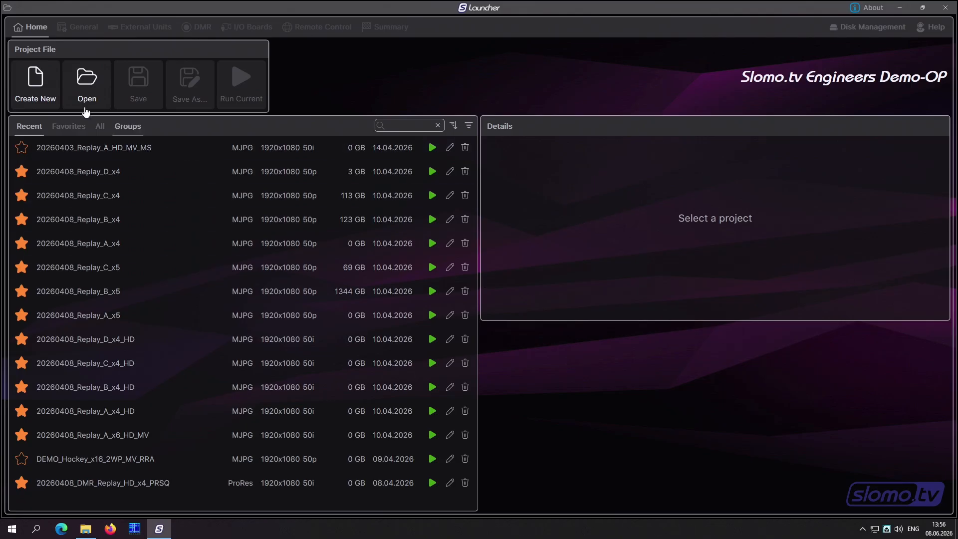
# Step: Create a new project and name it SSM
pyautogui.click(37, 94)
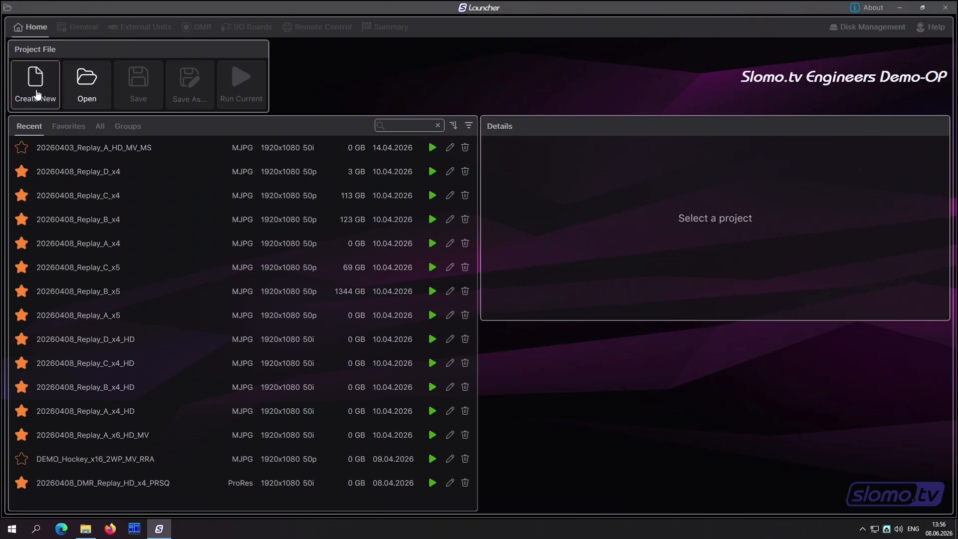
pyautogui.click(37, 94)
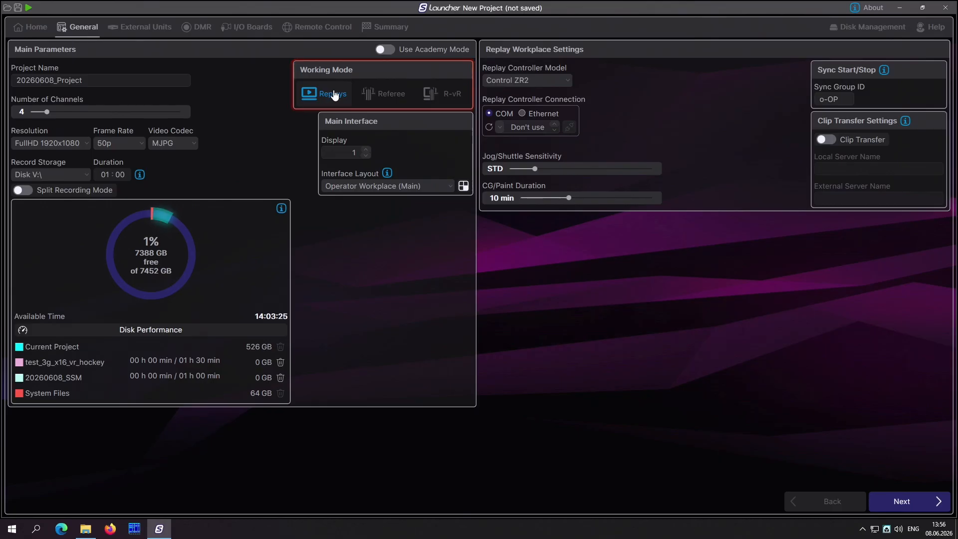
pyautogui.doubleClick(83, 80)
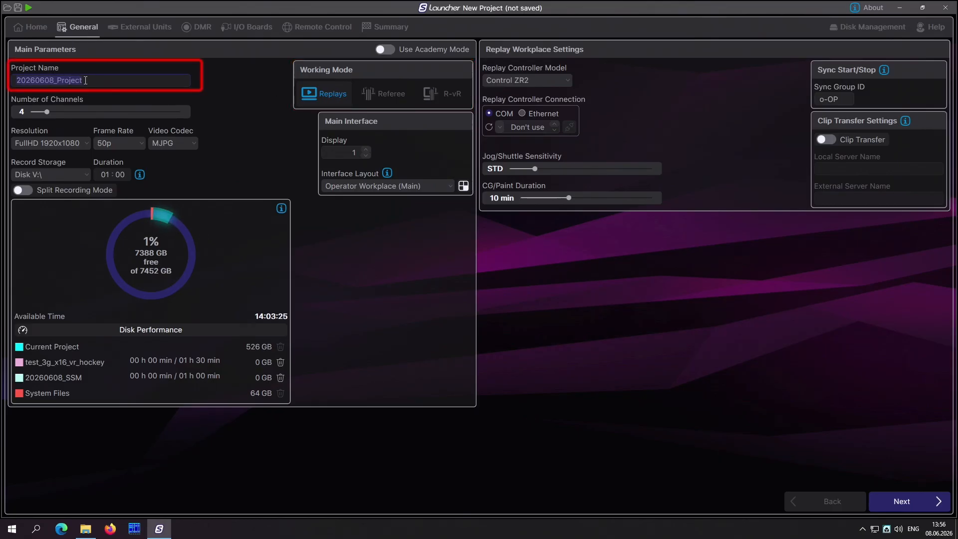
pyautogui.write('SSM')
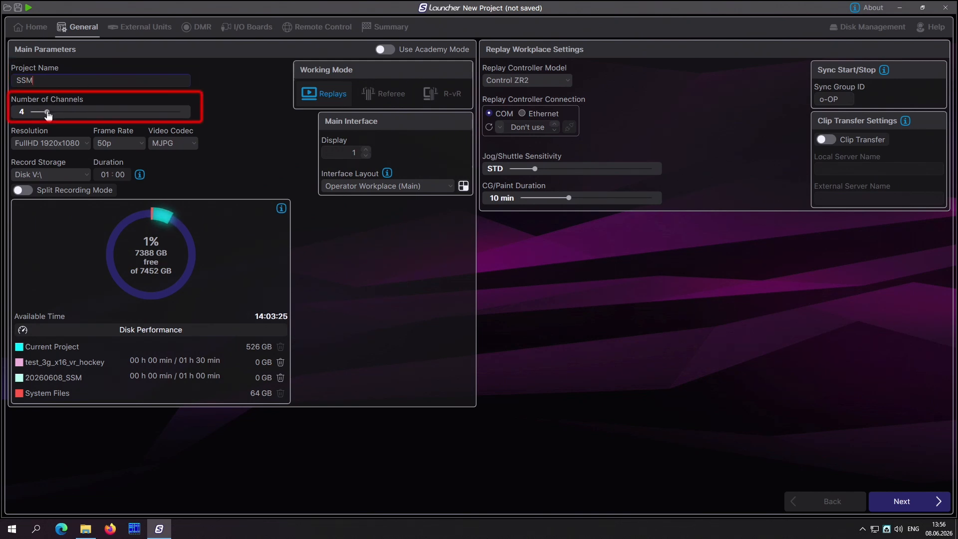
# Step: Set the project's number of channels to 2 and its frame rate to 50i
pyautogui.moveTo(48, 115); pyautogui.dragTo(38, 115)
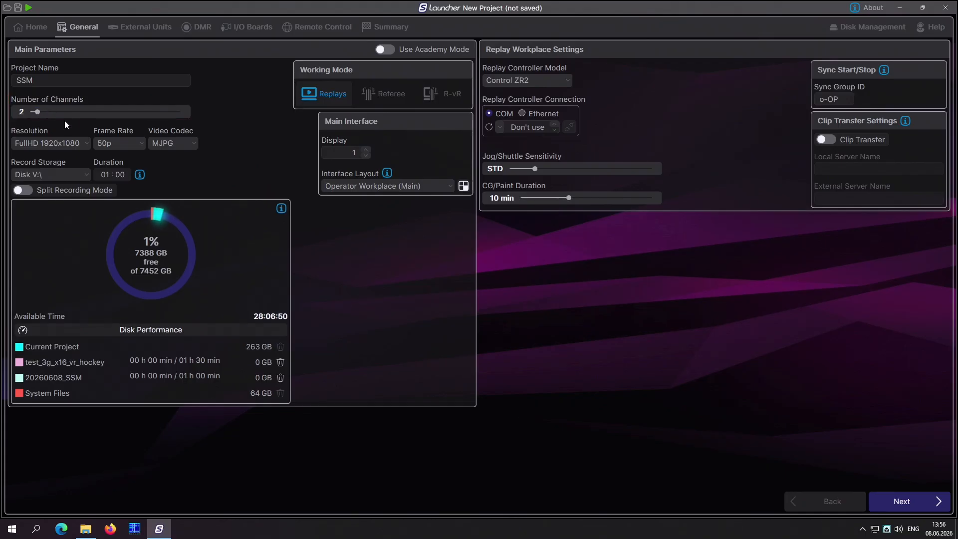
pyautogui.click(141, 145)
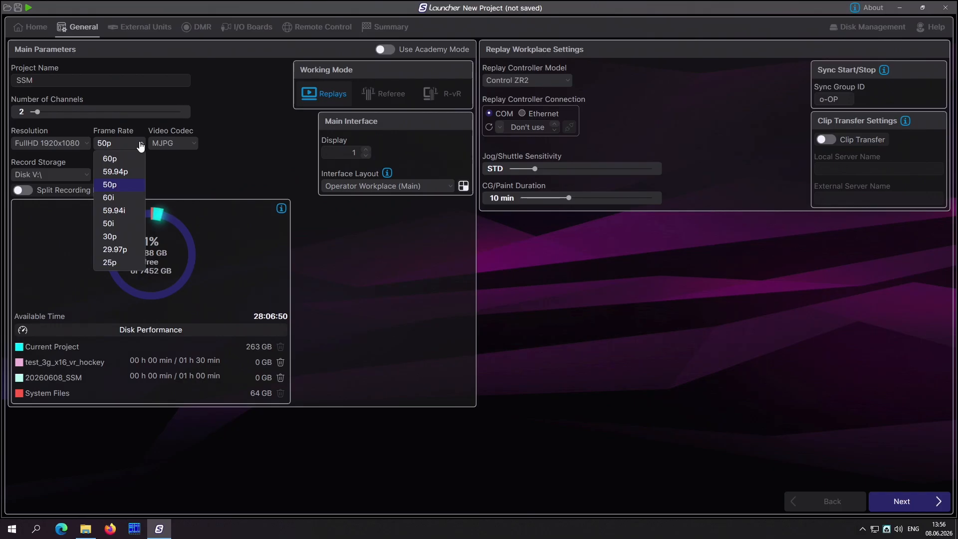
pyautogui.click(119, 221)
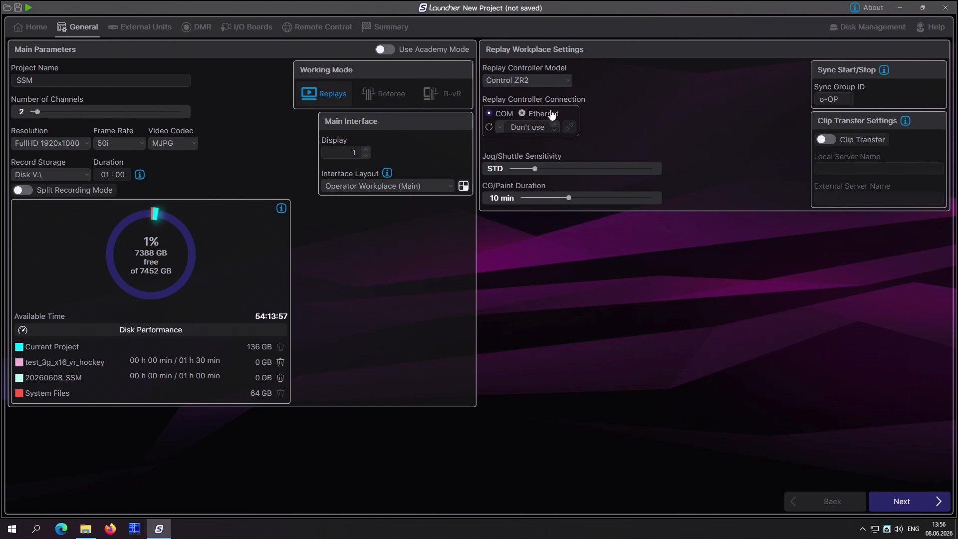
# Step: Switch the replay controller connection to Ethernet with IP address 192.168.218.117 and test the connection
pyautogui.click(548, 116)
pyautogui.click(499, 128)
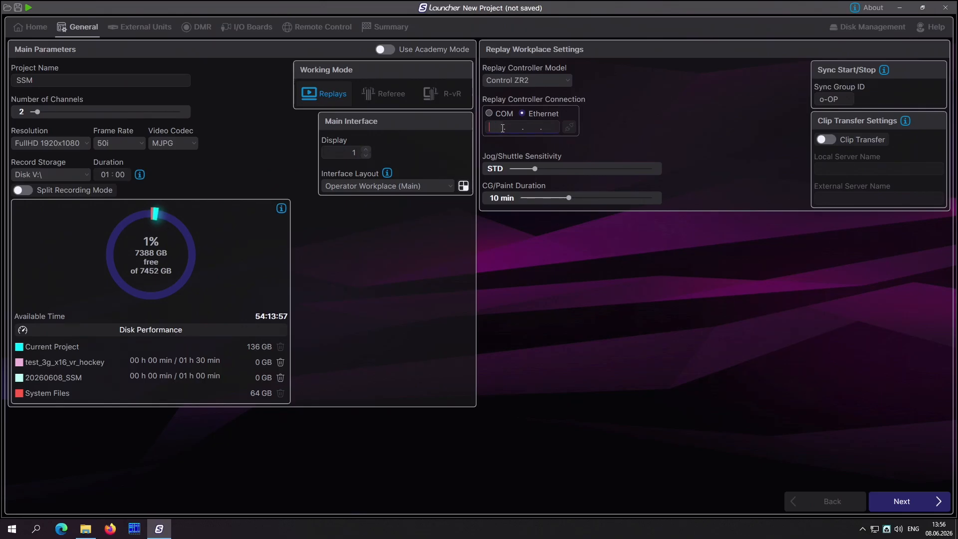
pyautogui.write('192.16')
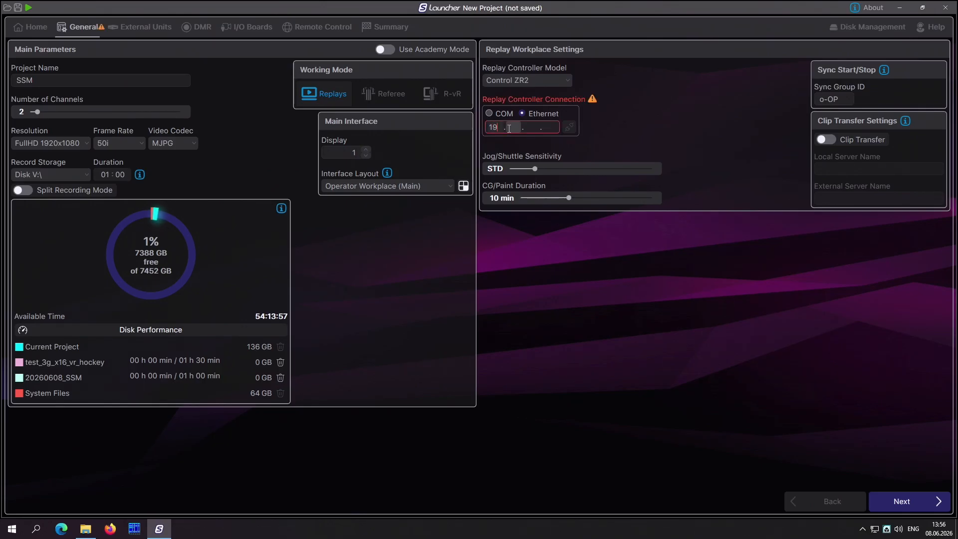
pyautogui.write('8.218.117')
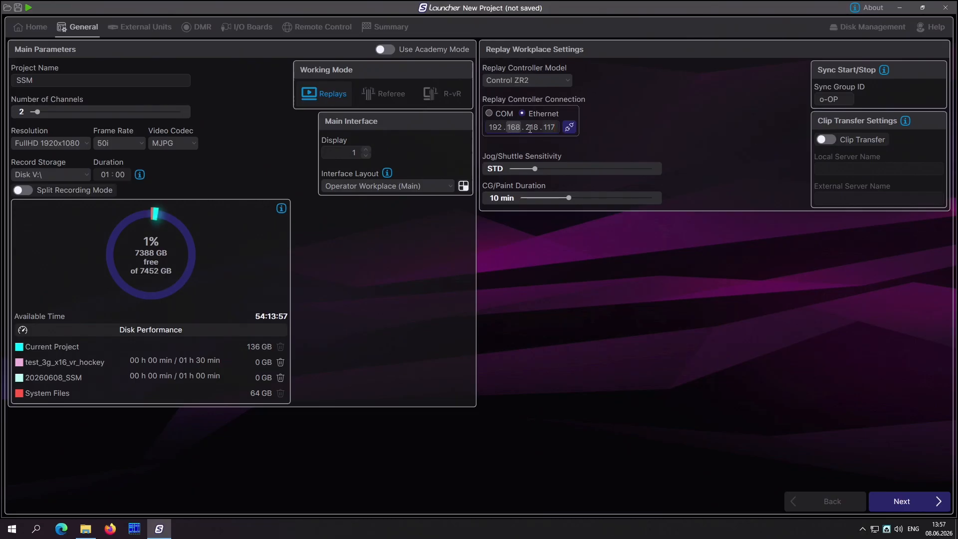
pyautogui.click(569, 127)
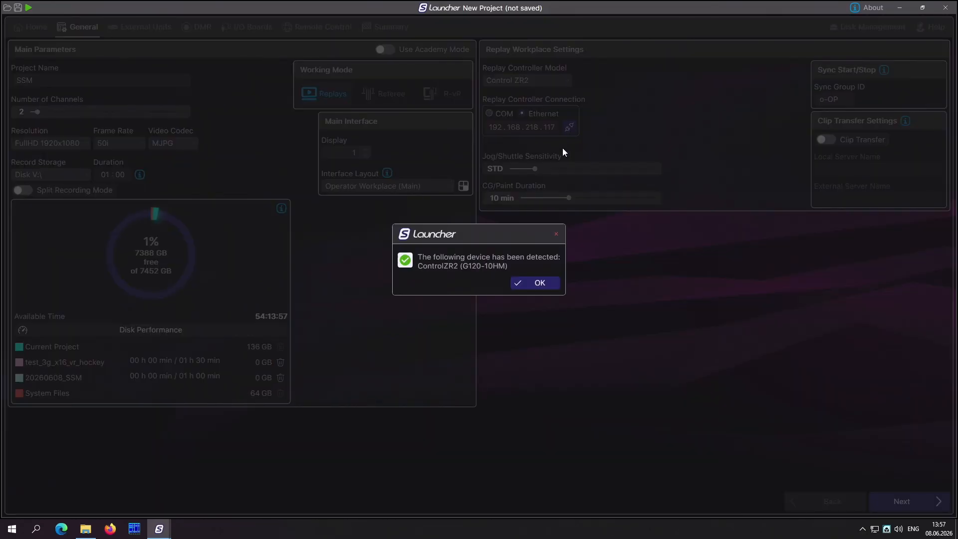
pyautogui.click(550, 284)
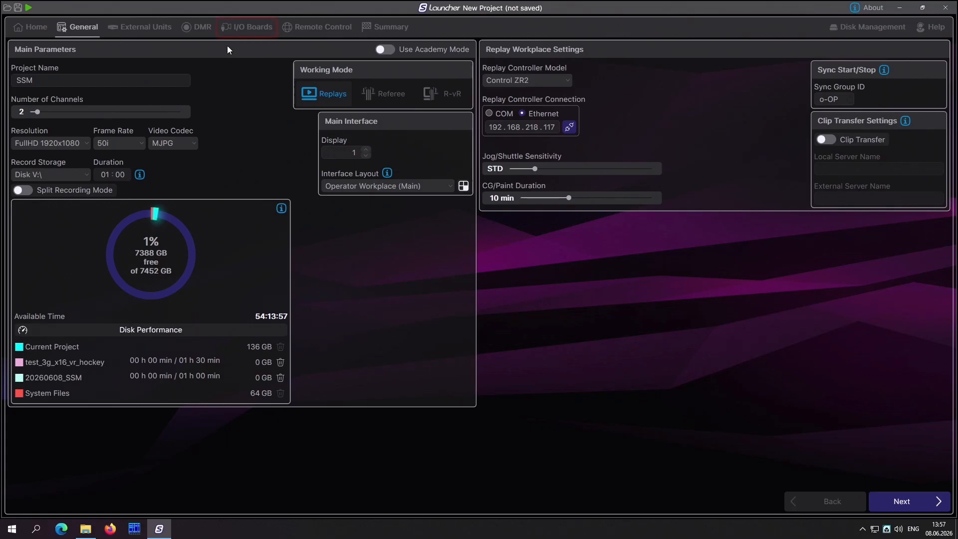
# Step: Set SuperMotion to 3 phases in the I/O board settings
pyautogui.click(255, 29)
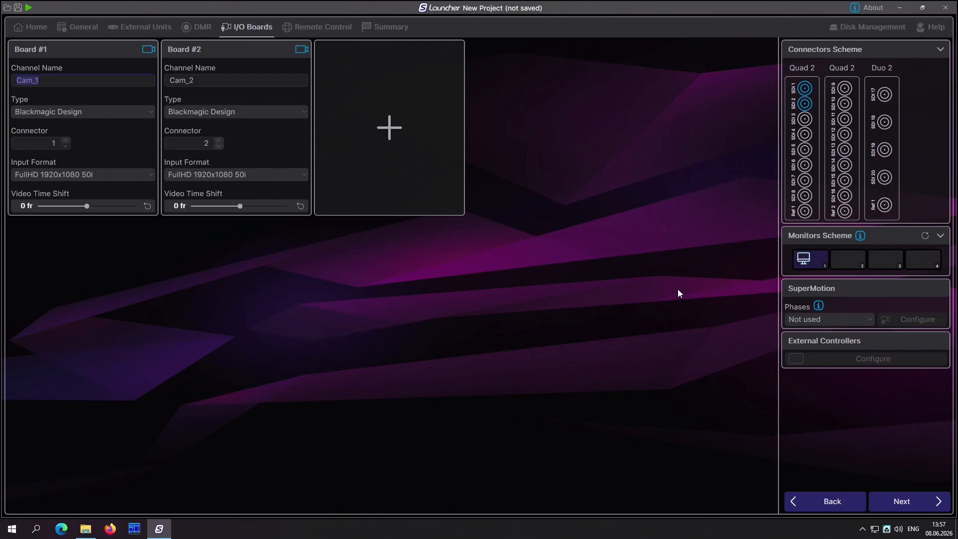
pyautogui.click(855, 323)
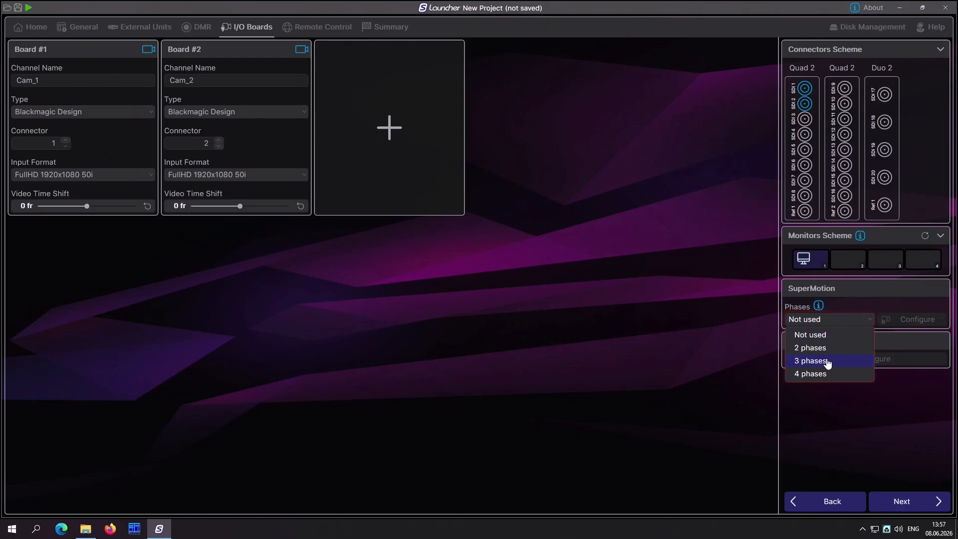
pyautogui.click(828, 363)
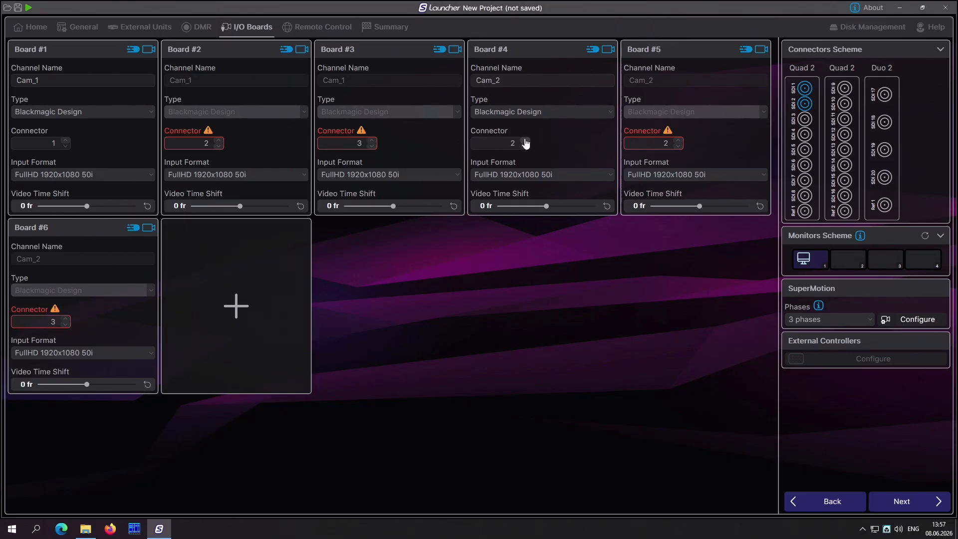
# Step: Assign the Cam_2 phase inputs on Boards #4, #5 and #6 to connectors 4, 5 and 6
pyautogui.click(525, 141)
pyautogui.click(526, 140)
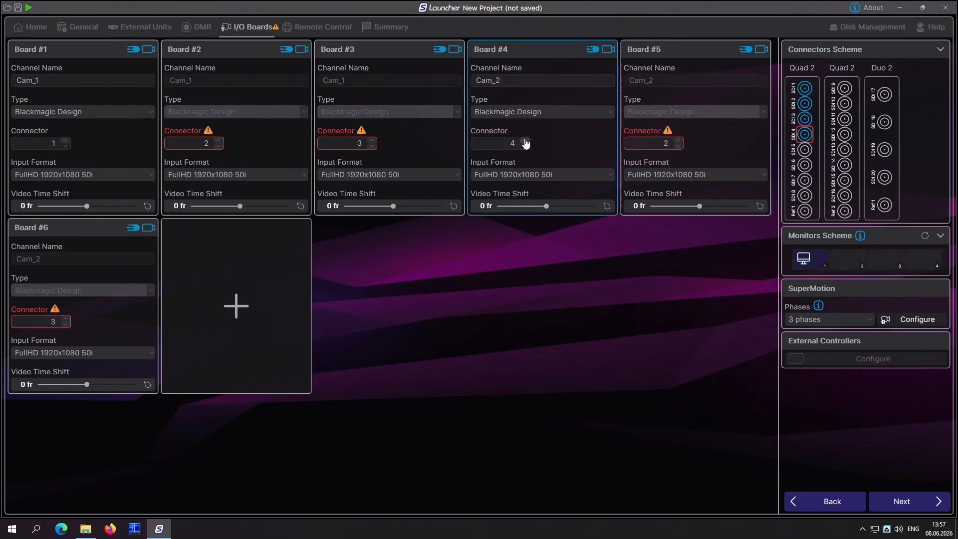
pyautogui.click(678, 141)
pyautogui.click(678, 141)
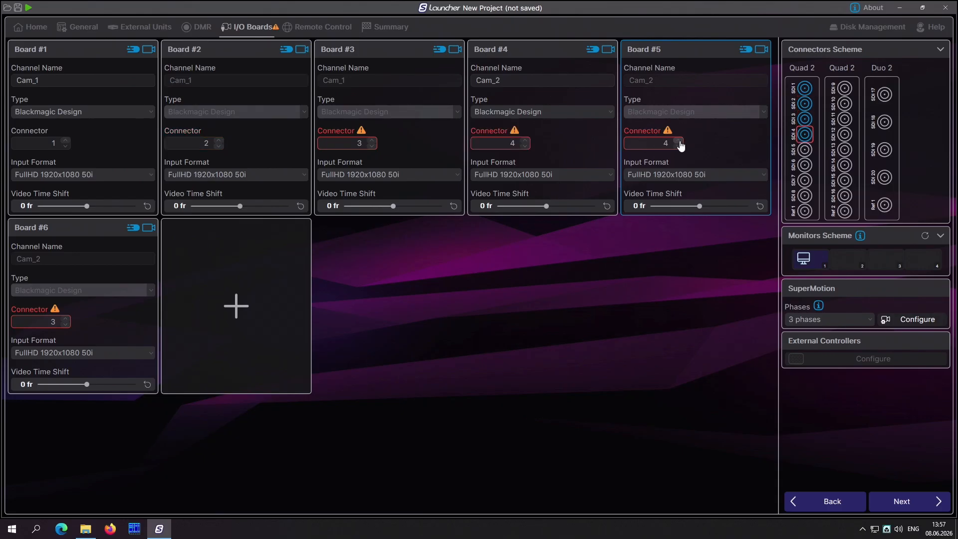
pyautogui.click(678, 141)
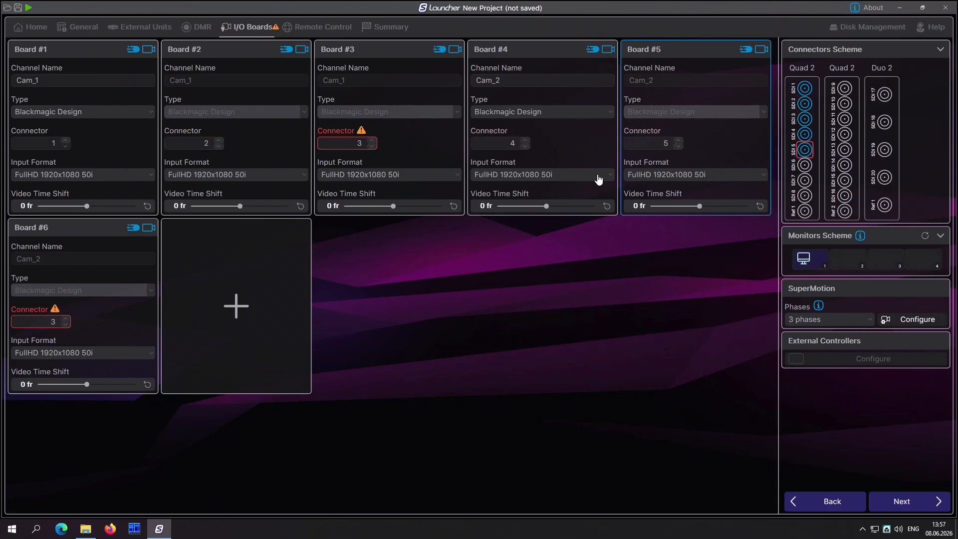
pyautogui.click(64, 320)
pyautogui.click(64, 320)
pyautogui.click(64, 319)
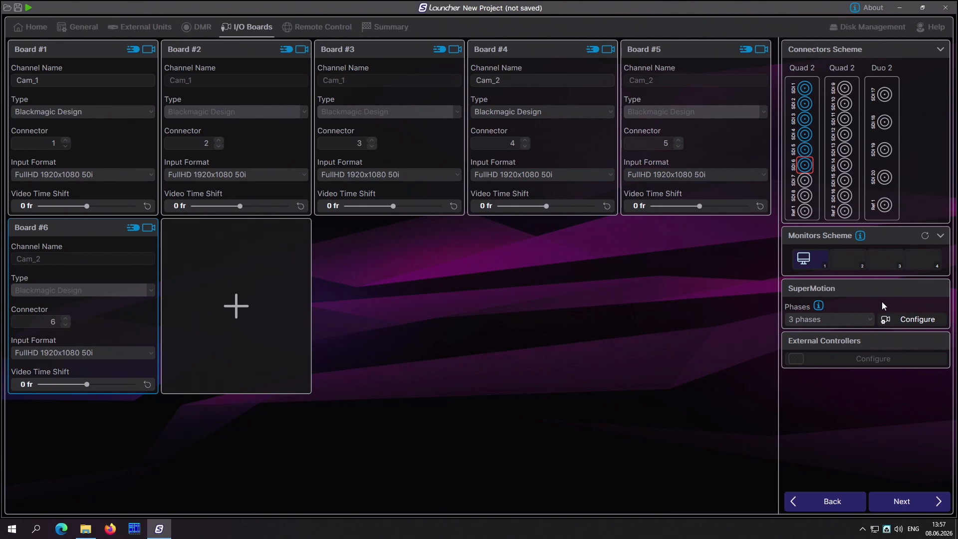
# Step: Set both SuperMotion cameras to the Grass Valley type and save the camera configuration
pyautogui.click(933, 320)
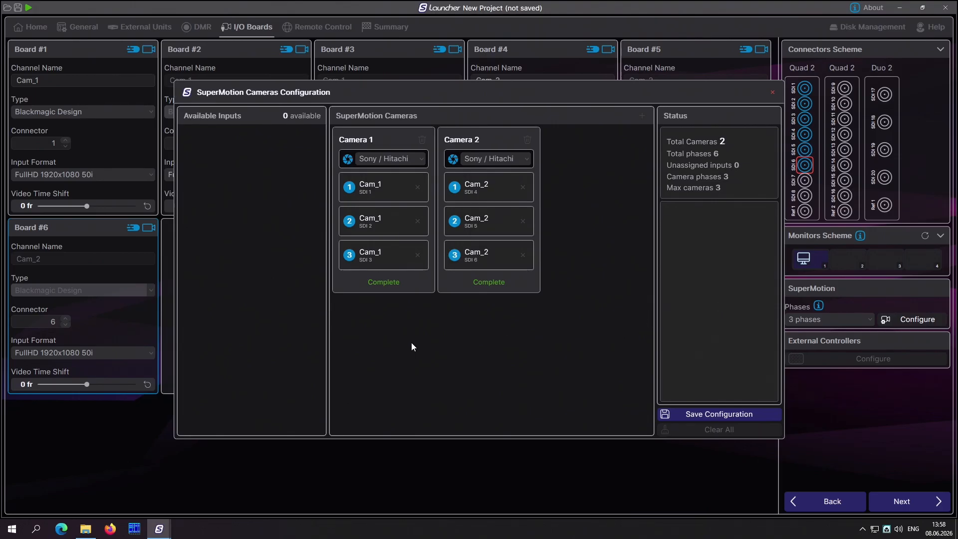
pyautogui.click(416, 164)
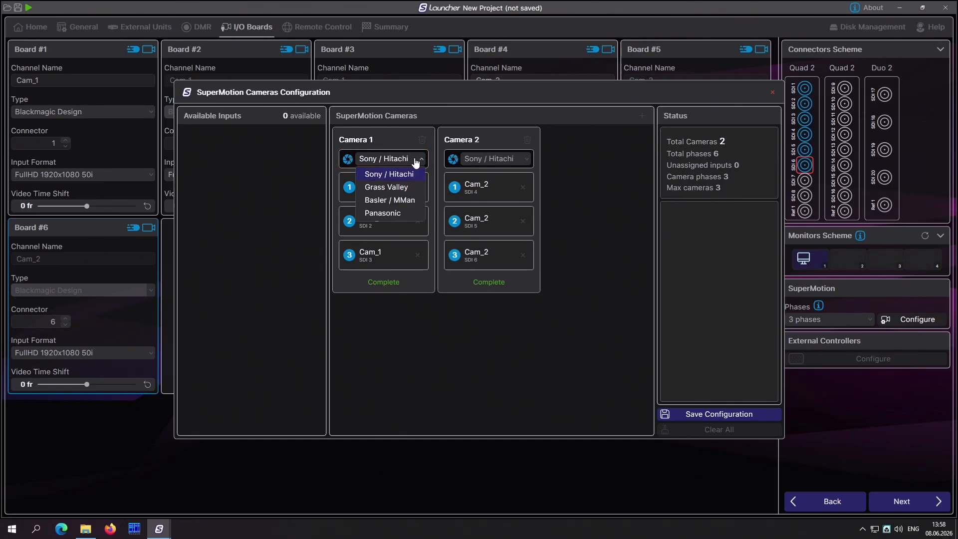
pyautogui.click(407, 192)
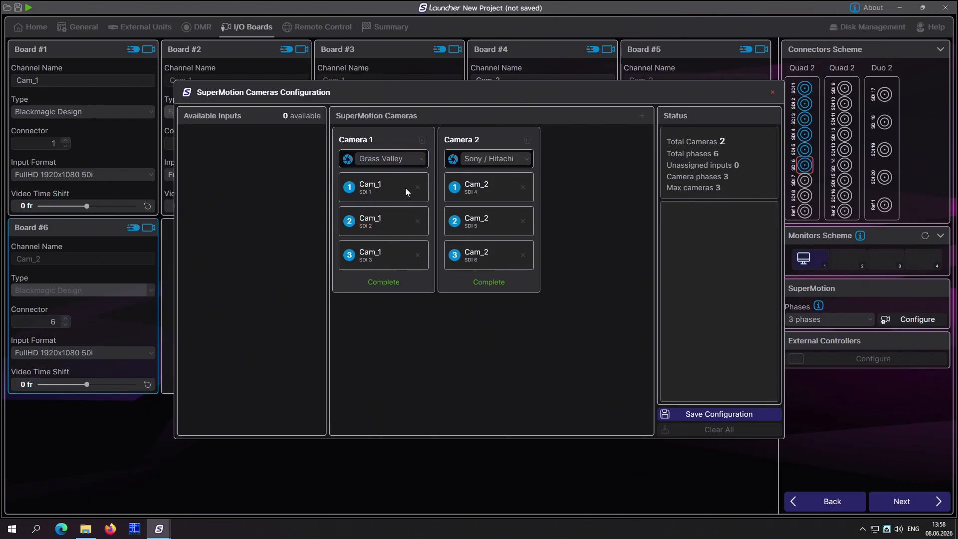
pyautogui.click(483, 165)
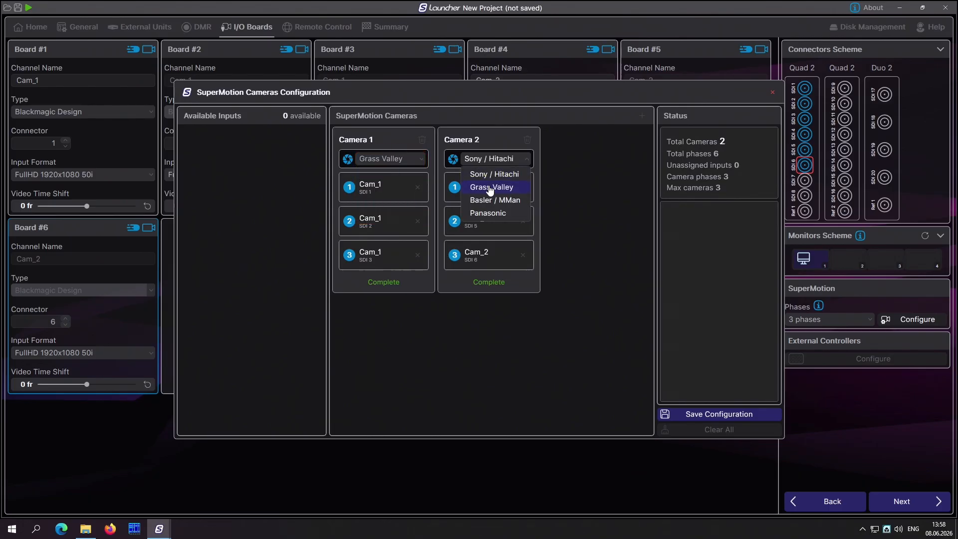
pyautogui.click(502, 187)
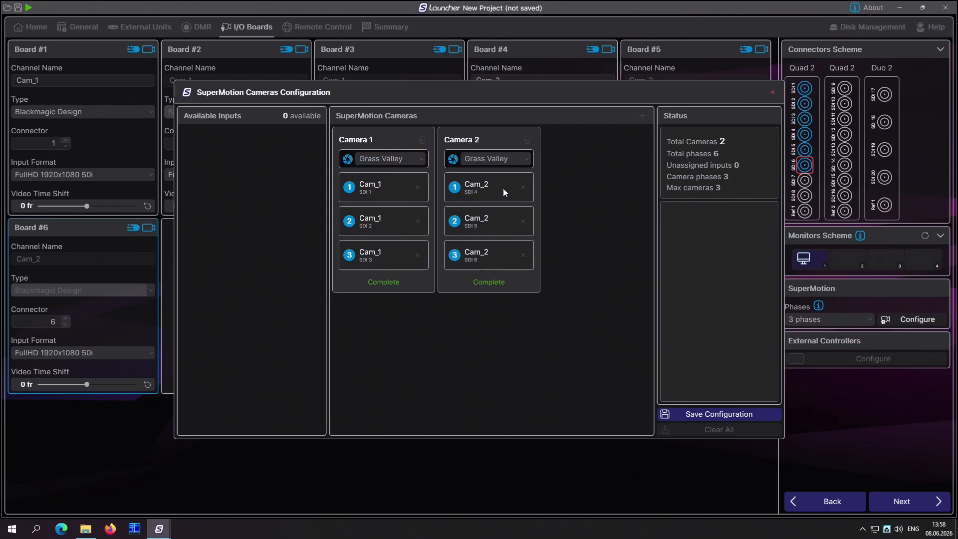
pyautogui.click(727, 415)
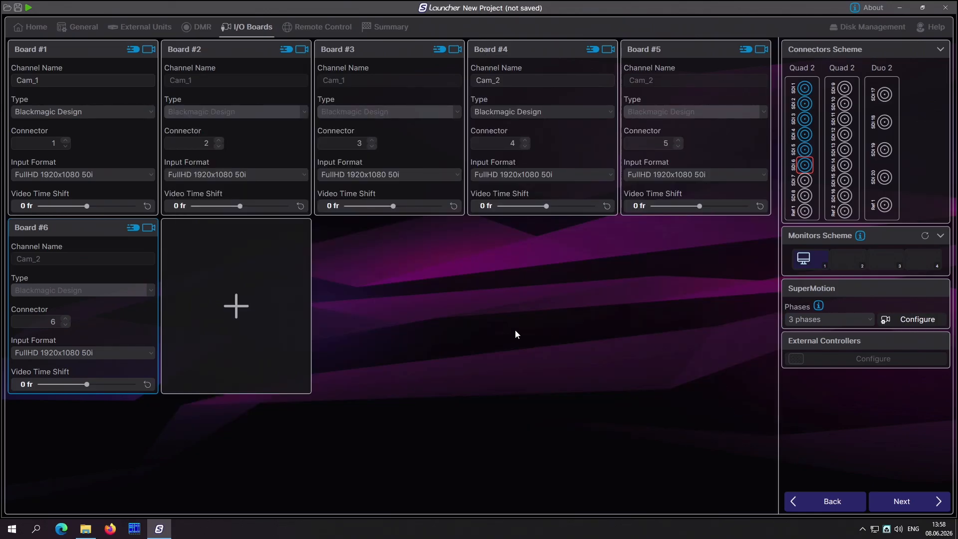
# Step: Add Board #7 with the Replay Feed (PGM) role on connector 8
pyautogui.click(234, 306)
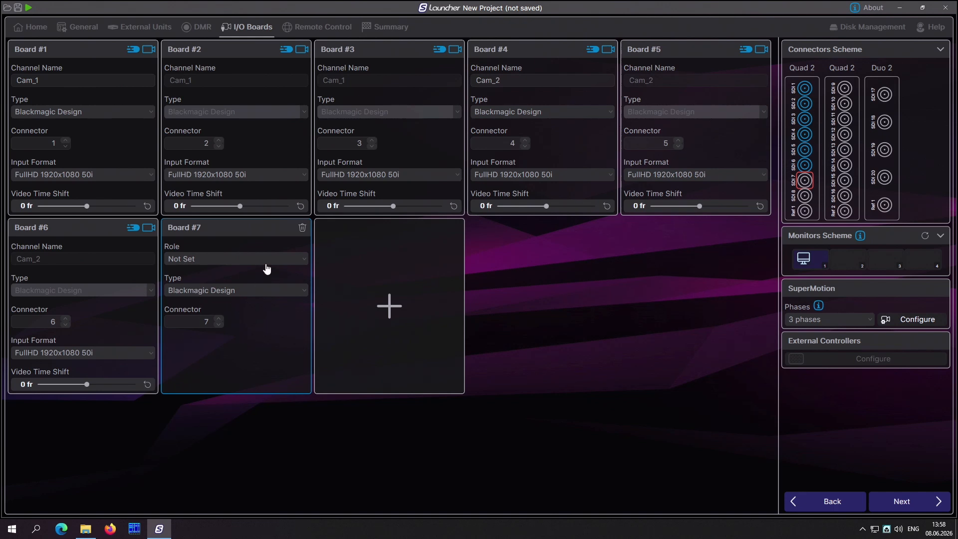
pyautogui.click(267, 270)
pyautogui.click(245, 292)
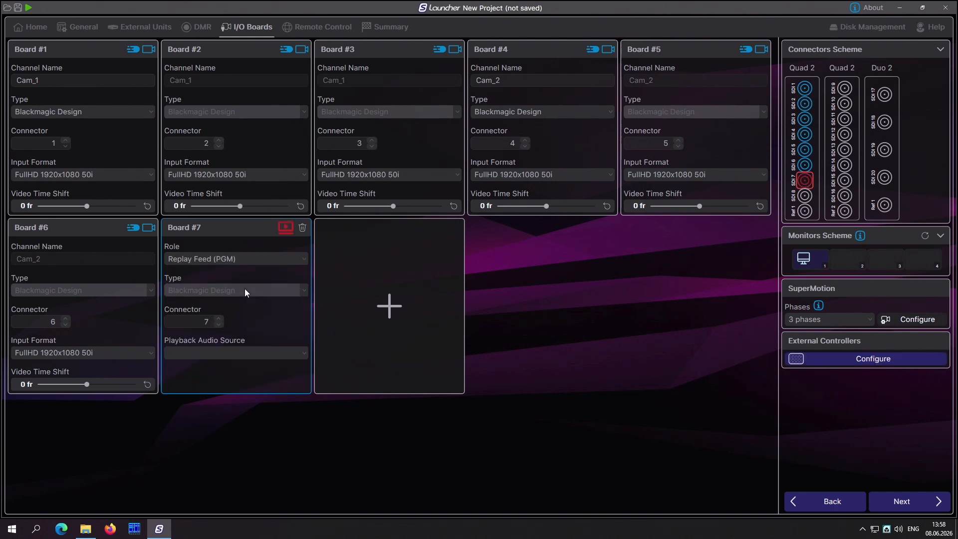
pyautogui.click(219, 319)
# Step: Add Board #8 with the Preview (PVW) role and enable Playlist99 Playback for it
pyautogui.click(399, 298)
pyautogui.click(406, 260)
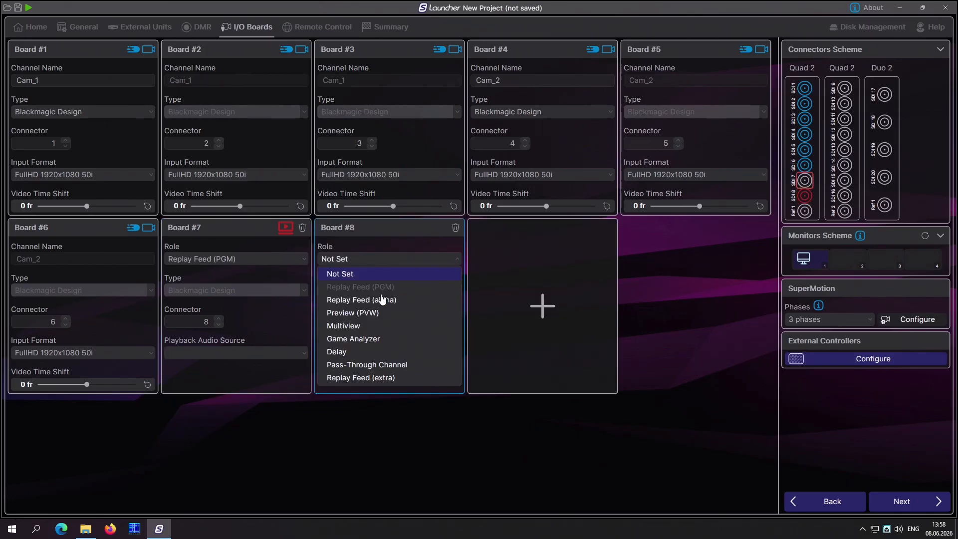
pyautogui.click(375, 313)
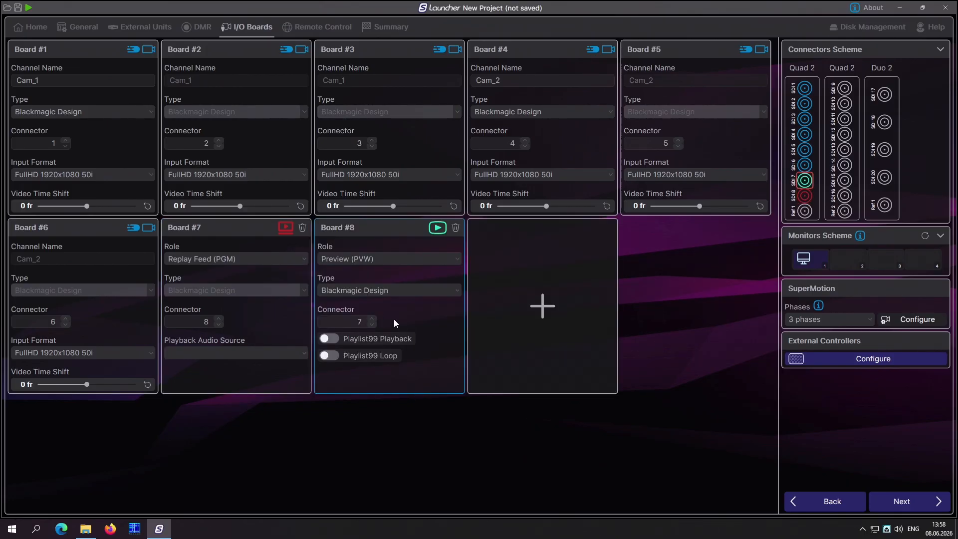
pyautogui.click(391, 341)
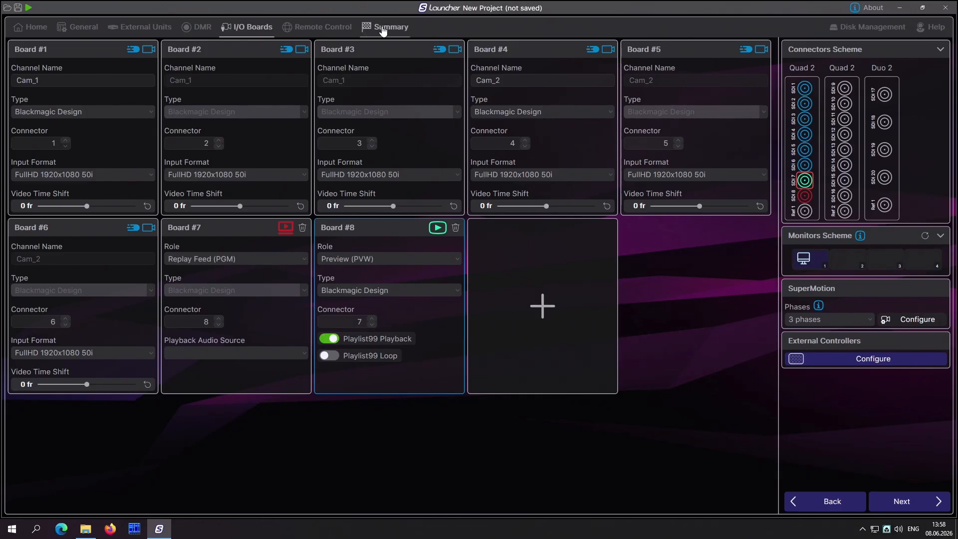
# Step: Save the project as SSM.ini from the project summary and run it
pyautogui.click(383, 30)
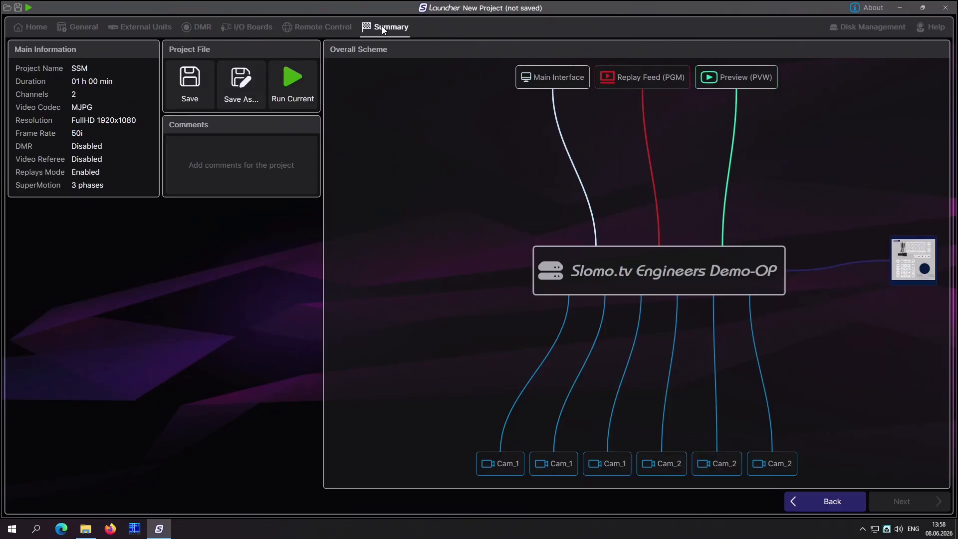
pyautogui.click(241, 89)
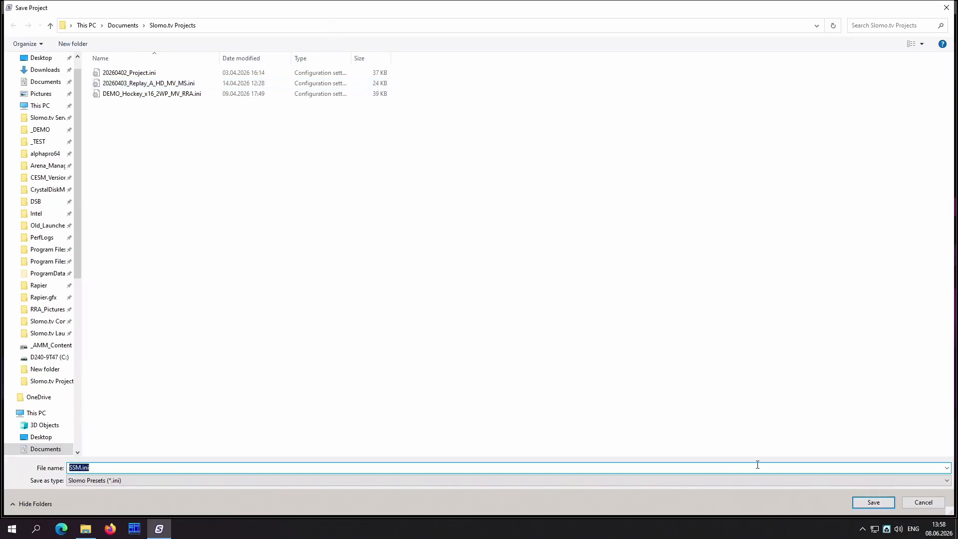
pyautogui.click(871, 505)
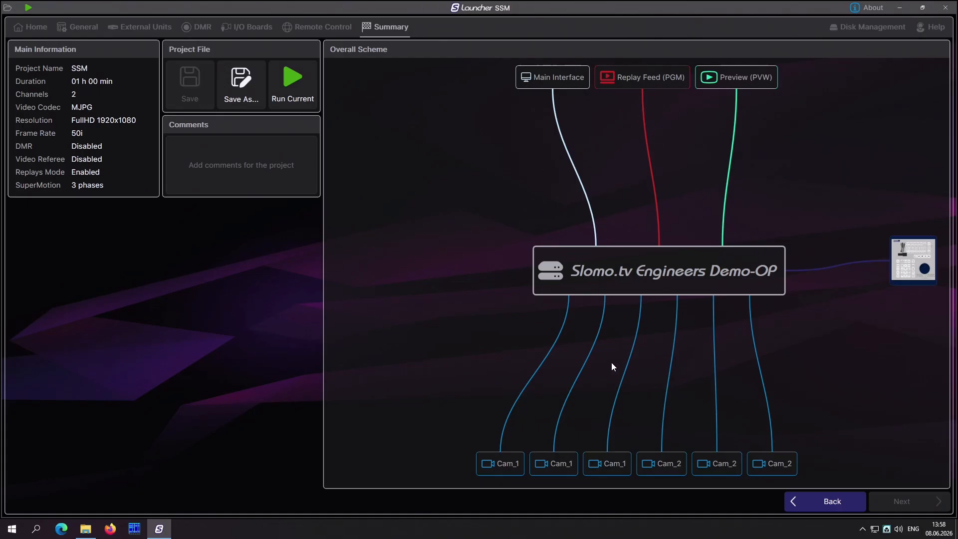
pyautogui.click(296, 95)
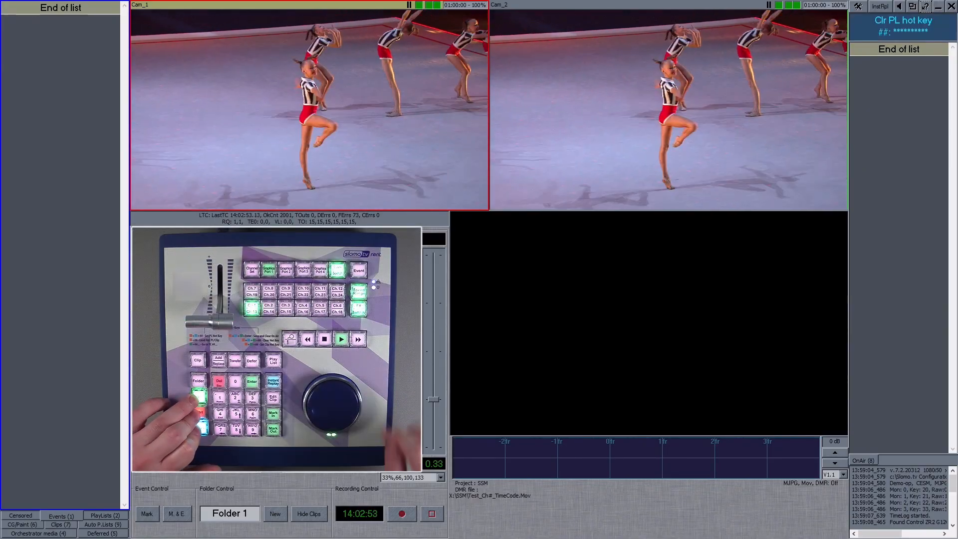
# Step: Start recording the camera channels and play a Cam_1 replay on the program output
pyautogui.hotkey('ctrl', 'alt', 'shift', 'r')
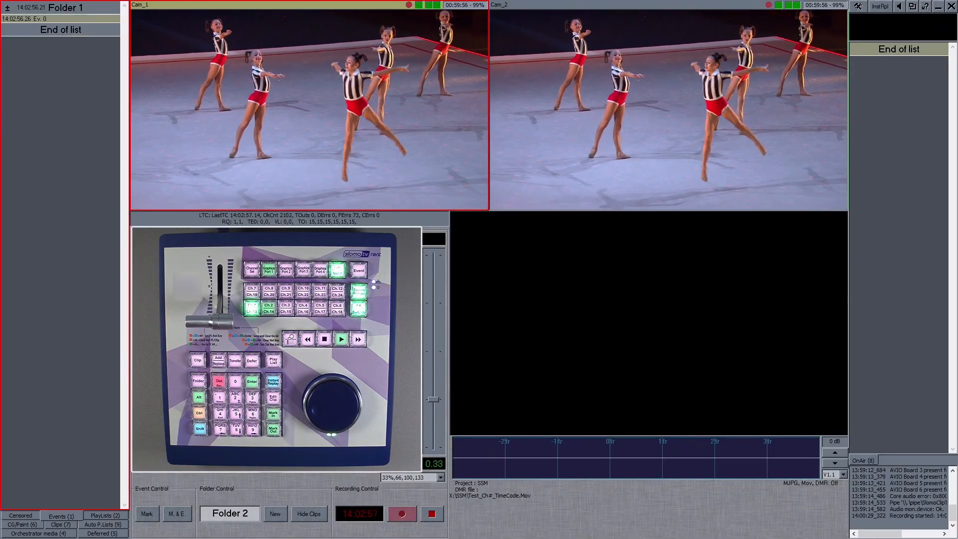
pyautogui.press('Insert')
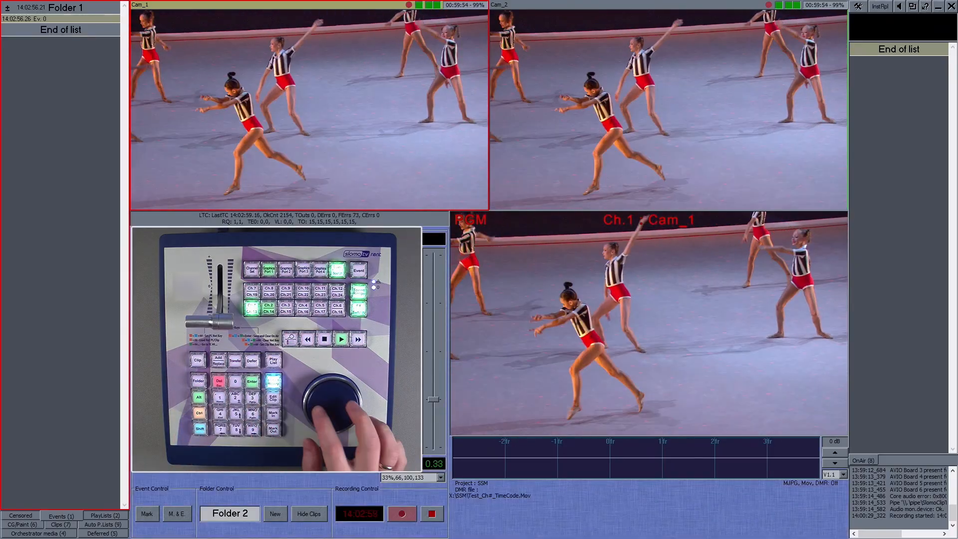
pyautogui.press('space')
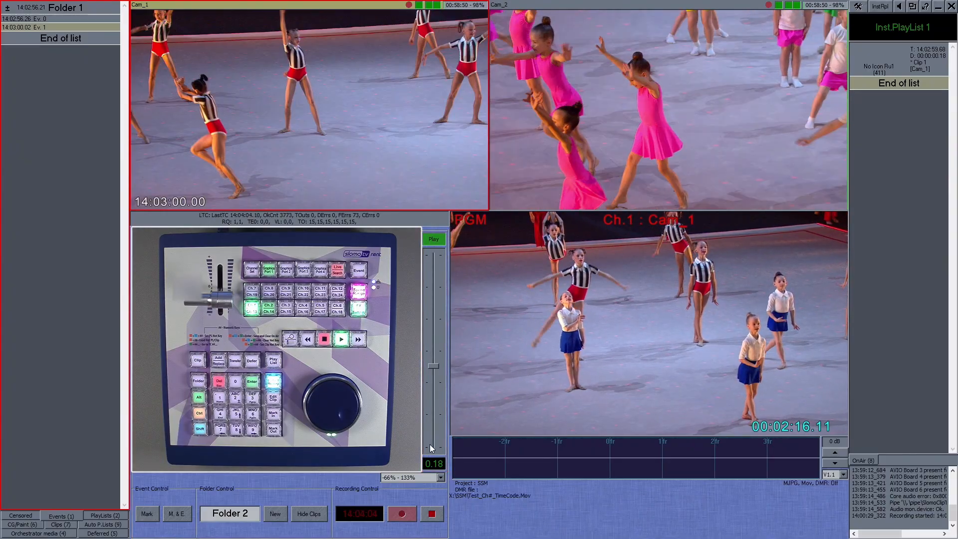
# Step: Set the playback speed range to 0% - 133%
pyautogui.click(441, 478)
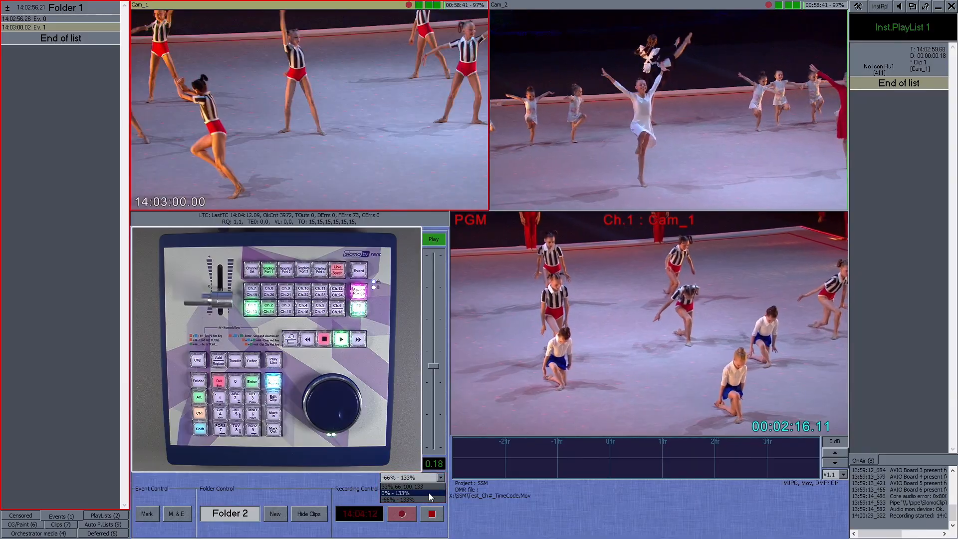
pyautogui.click(429, 493)
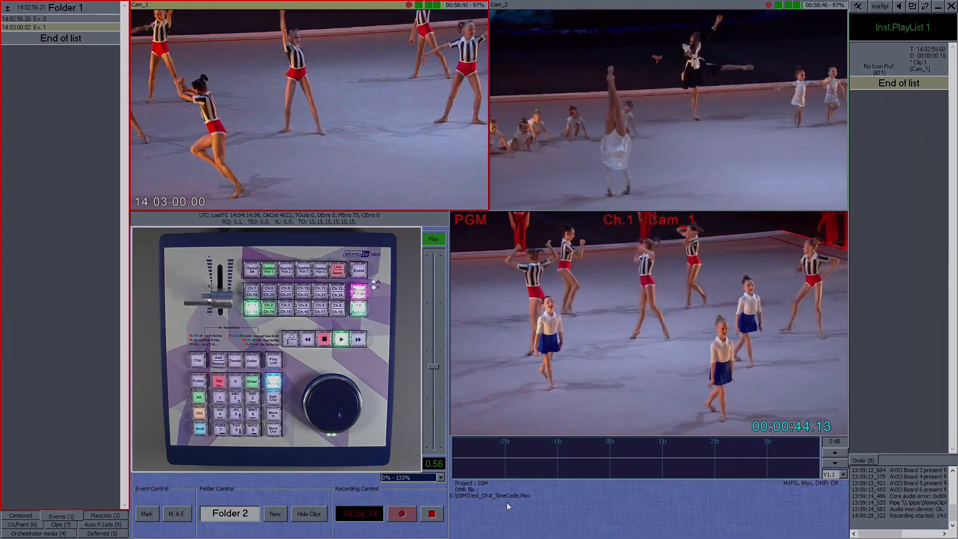